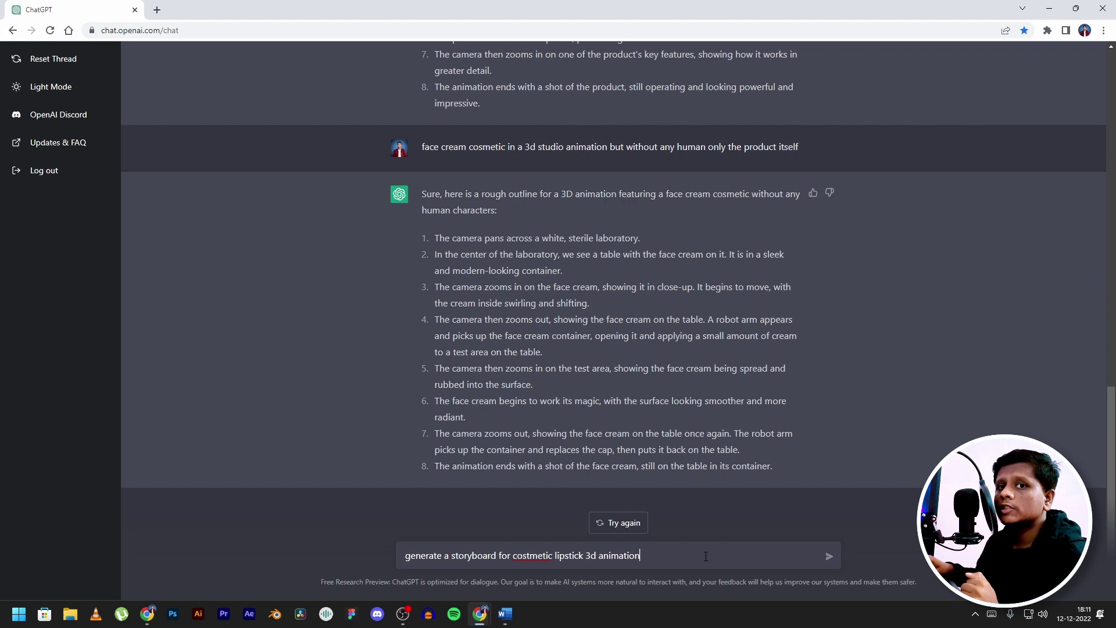
Submit the lipstick 3D animation storyboard request and receive the seven-shot outline
key("Return")
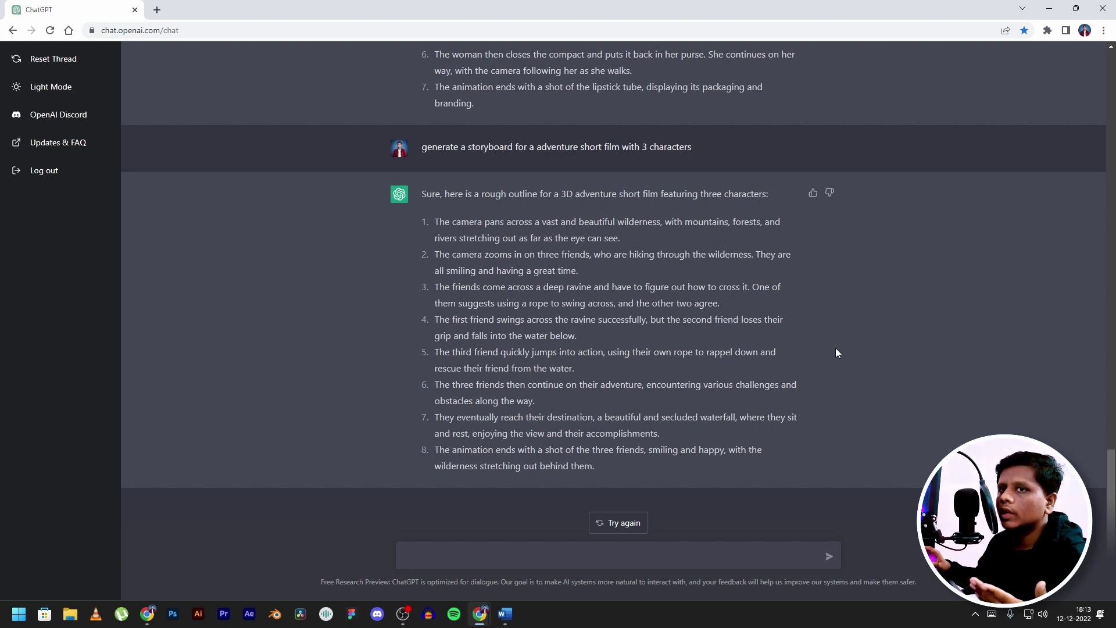
type("give a script for this")
Submit 'give a script for this' and receive the adventure film script with dialogue
key("Return")
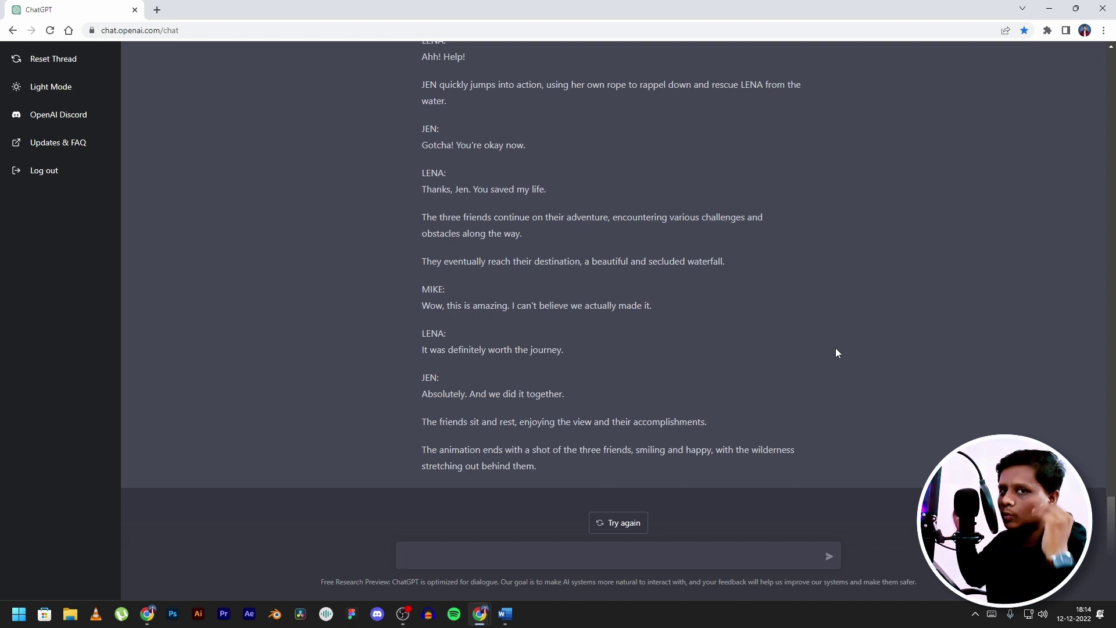
scroll(835, 348, "up", 4)
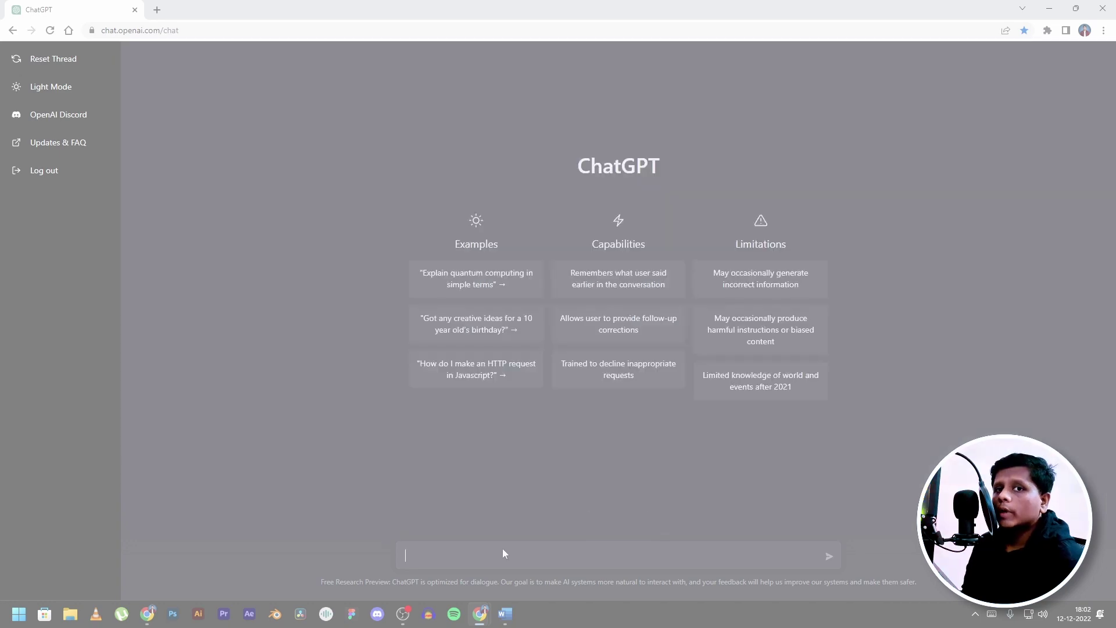
left_click(503, 548)
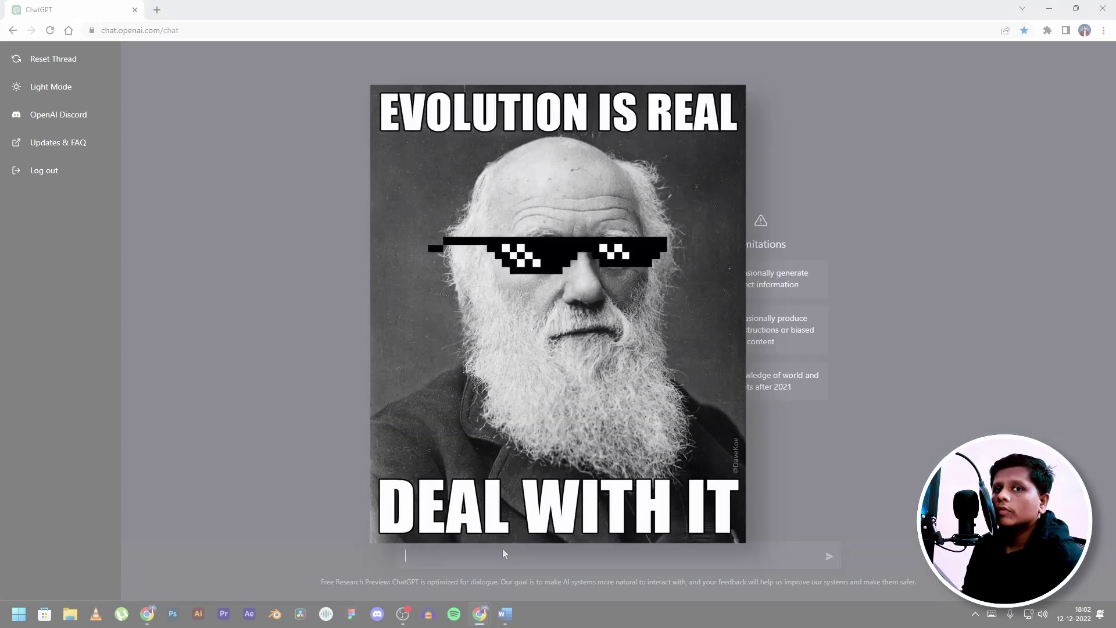